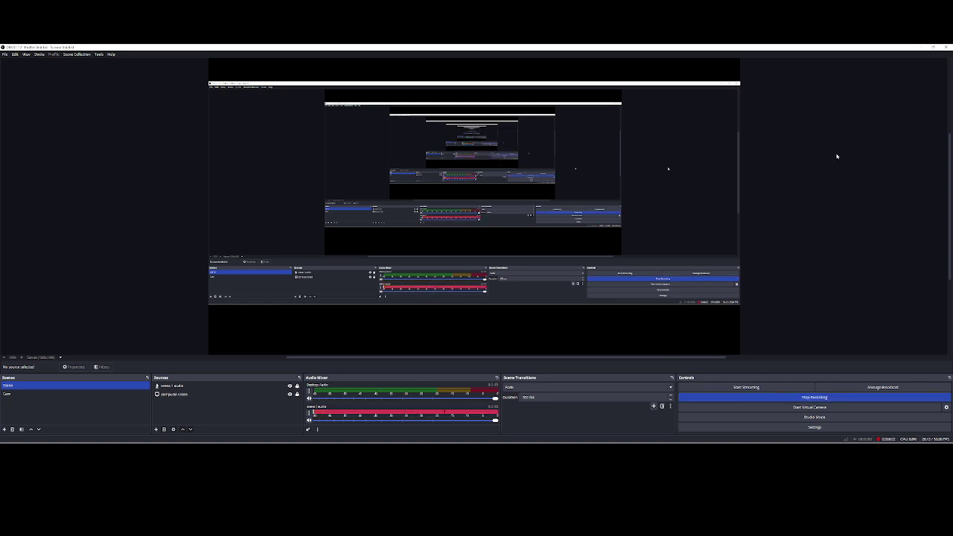
- Switch to the browser and examine the Aster homepage's trading statistics, hidden-orders section and site address
click(922, 48)
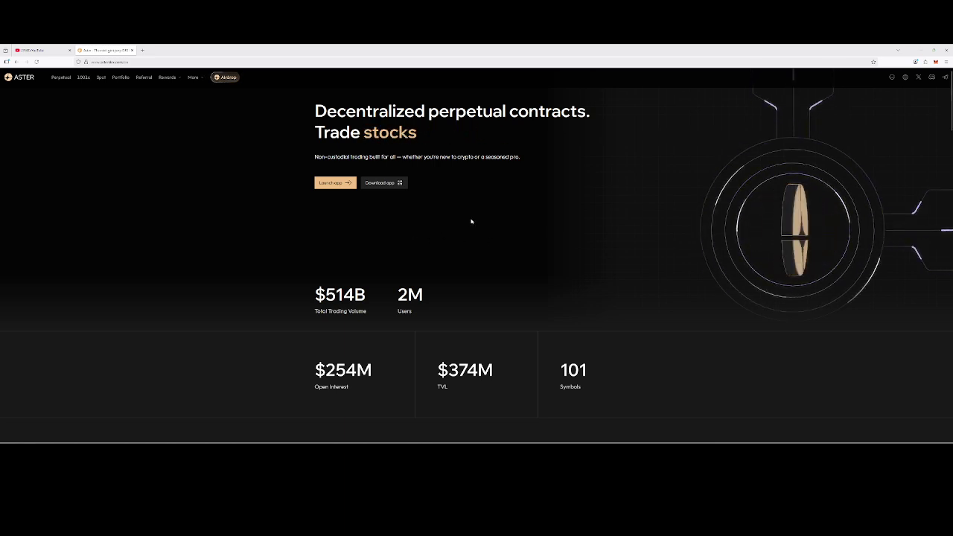
scroll(472, 221, down, 3)
scroll(471, 222, down, 2)
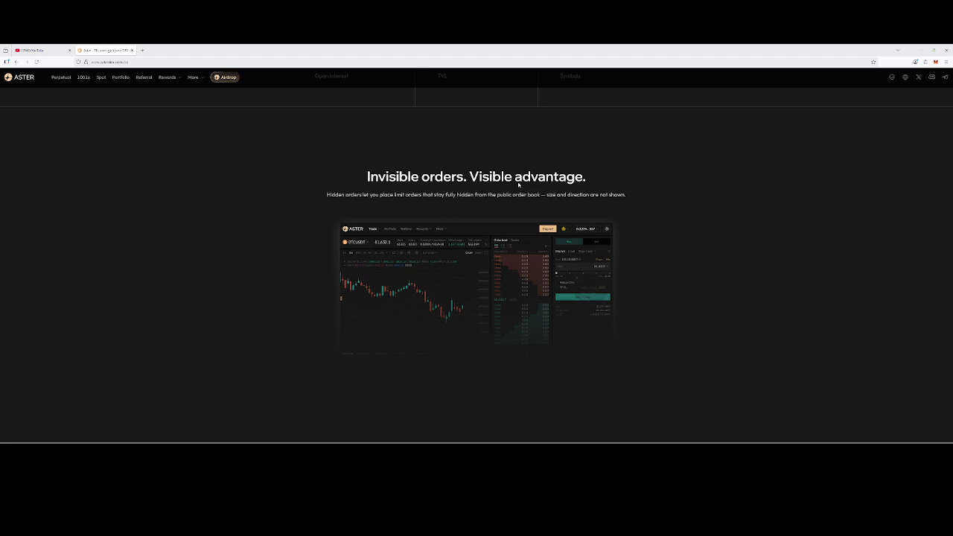
scroll(568, 245, down, 3)
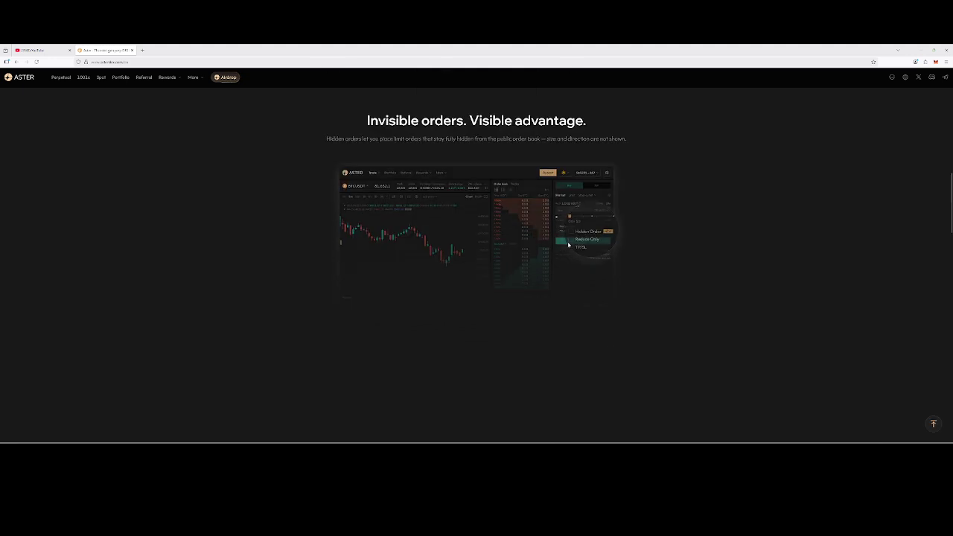
scroll(568, 245, up, 8)
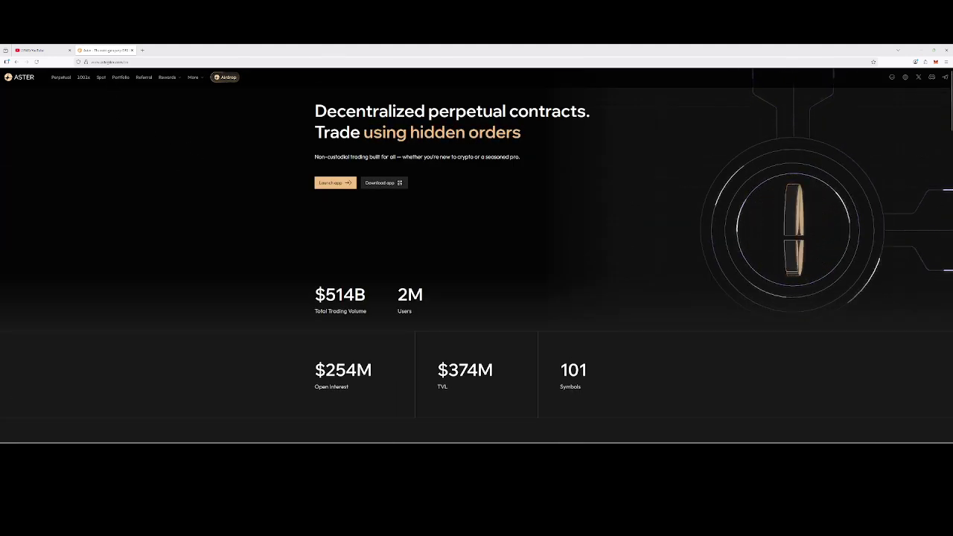
double_click(120, 62)
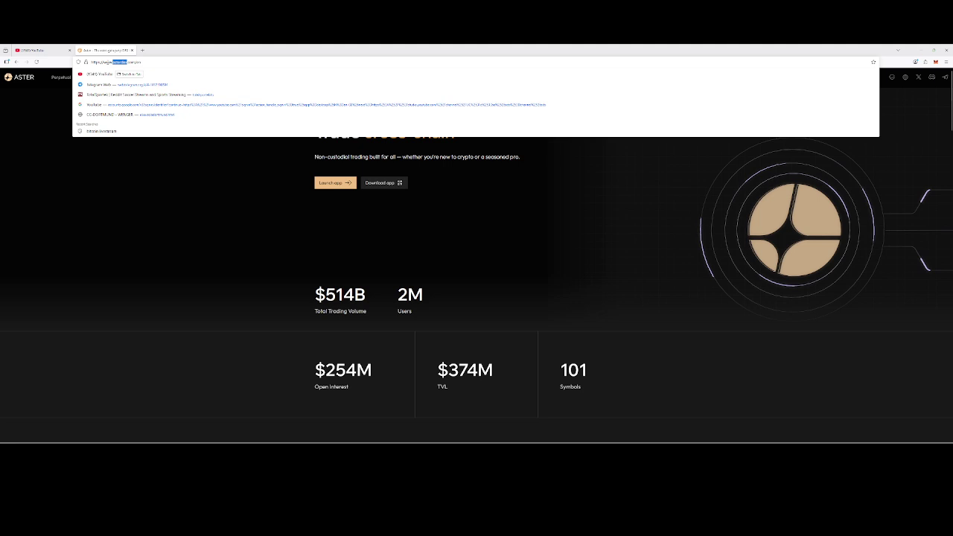
click(212, 213)
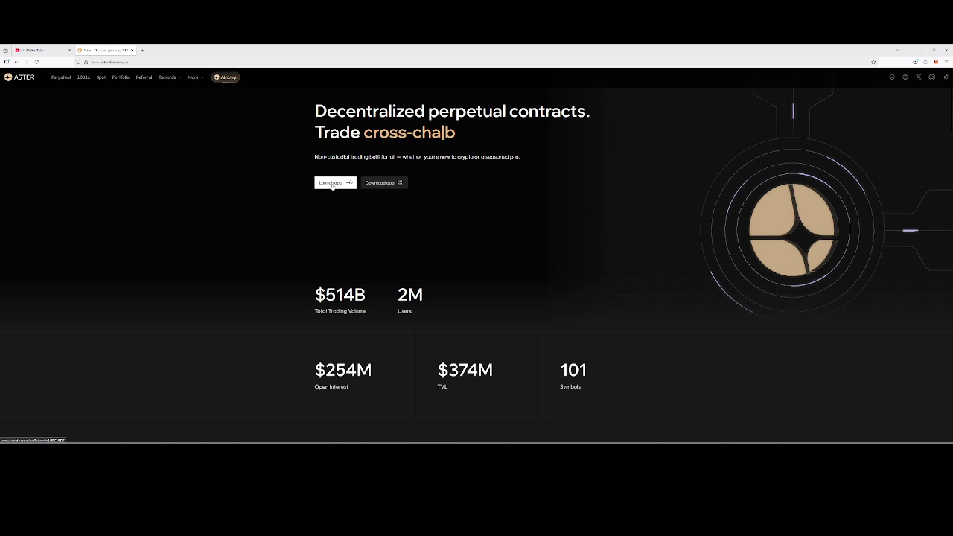
- Launch the Aster trading app from the homepage, view the wallet connection options and close them without connecting
click(335, 183)
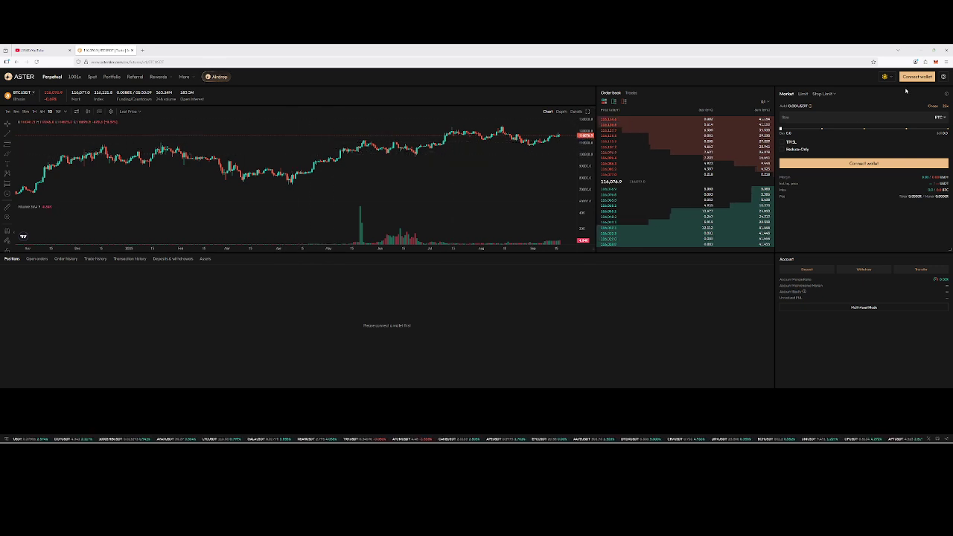
click(916, 76)
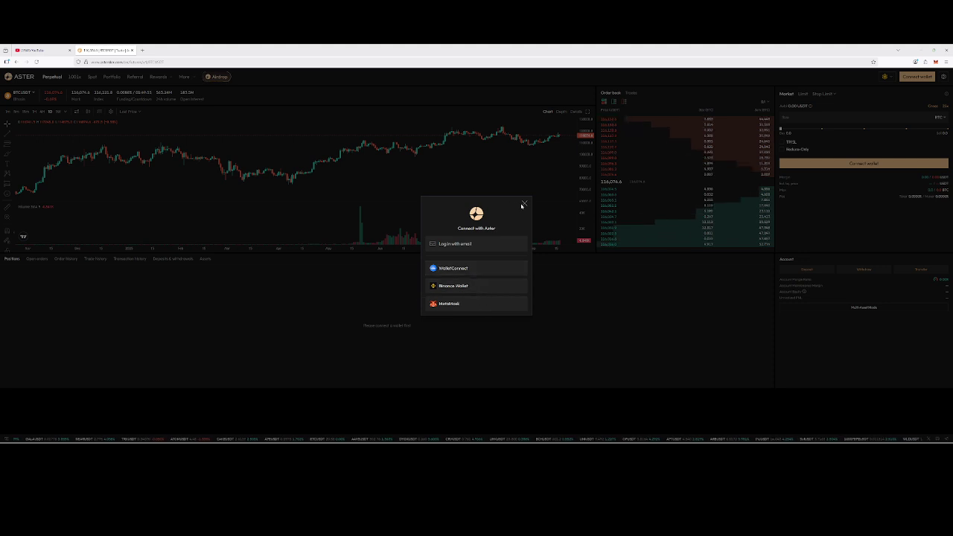
click(525, 204)
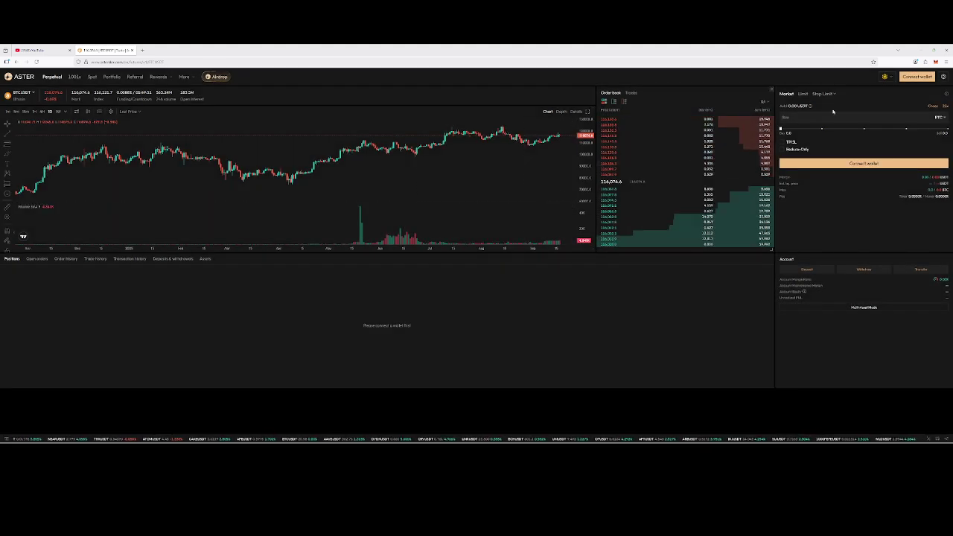
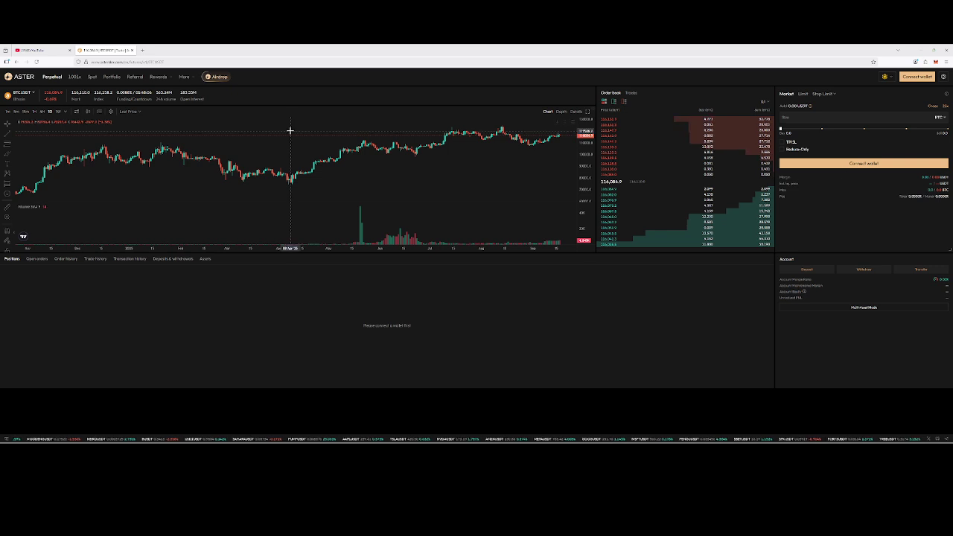
- Open the ASTER/USDT spot market, set its chart to the 15-minute interval and bring the full price history into view
click(31, 94)
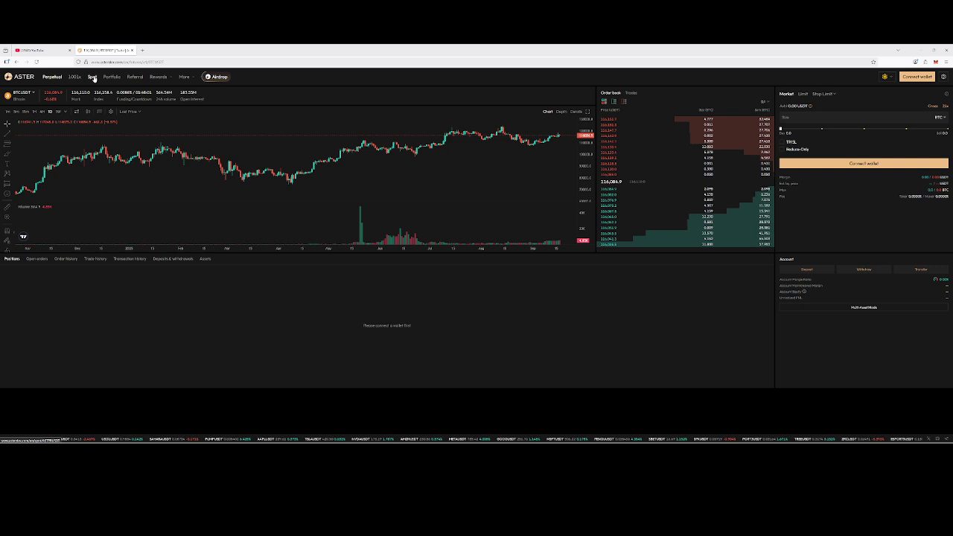
click(92, 78)
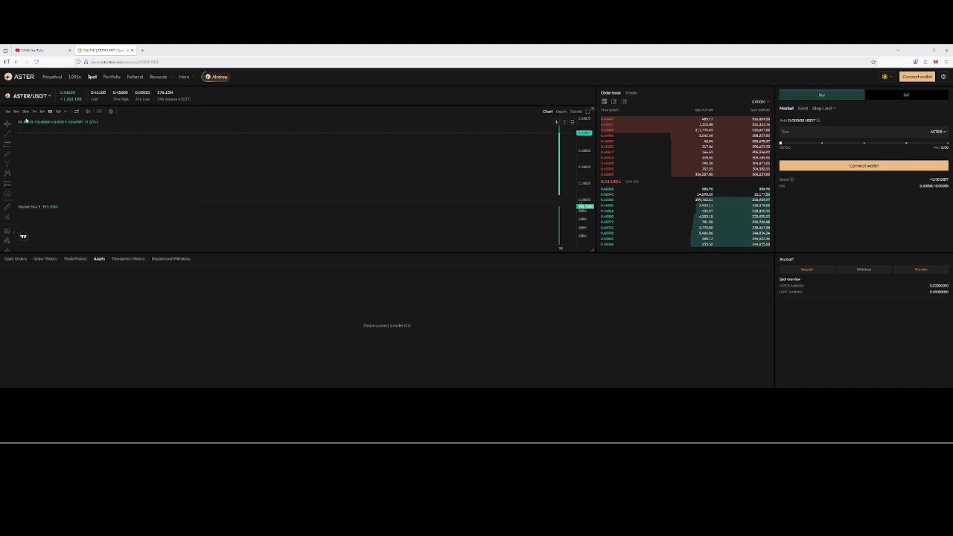
click(25, 112)
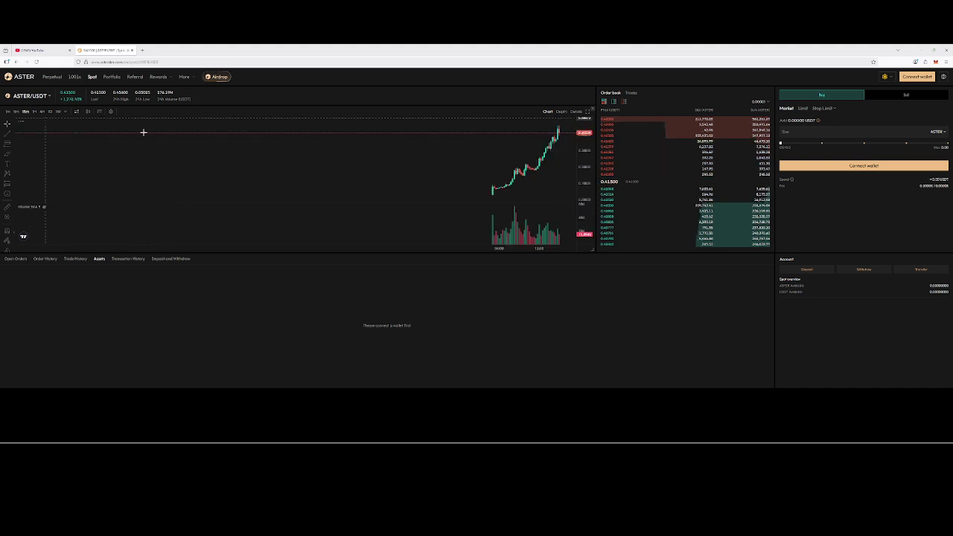
scroll(391, 170, down, 3)
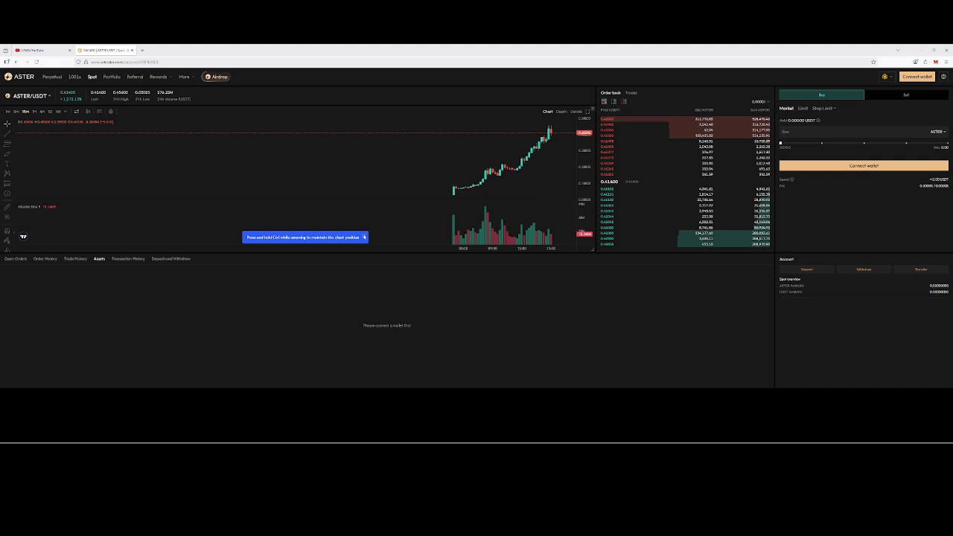
click(364, 237)
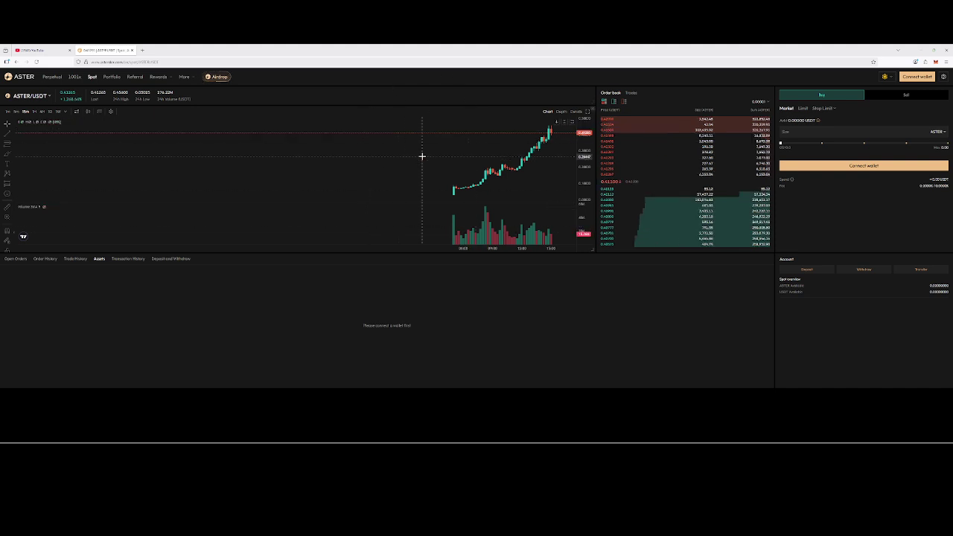
drag(432, 198, 343, 192)
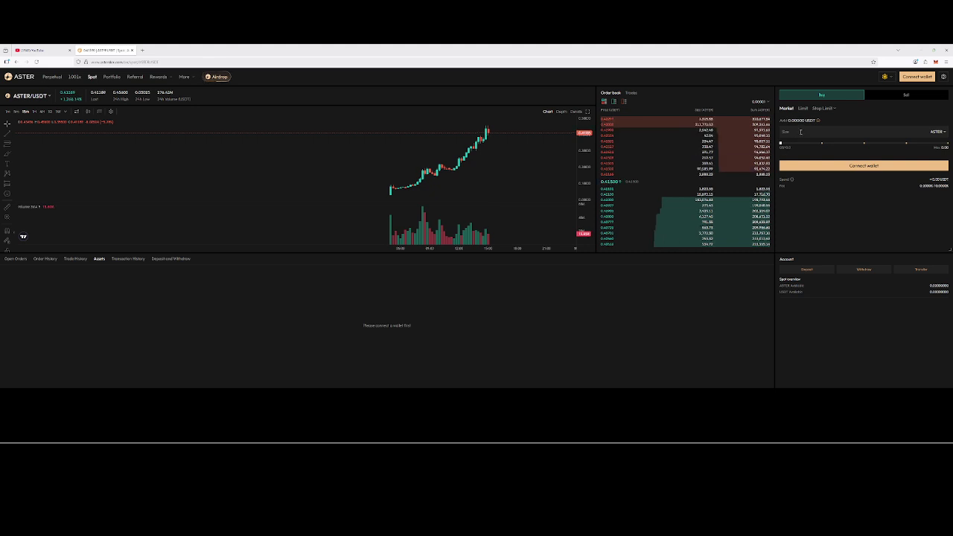
- Switch the buy order's size unit to USDT and back to ASTER
click(938, 132)
click(936, 143)
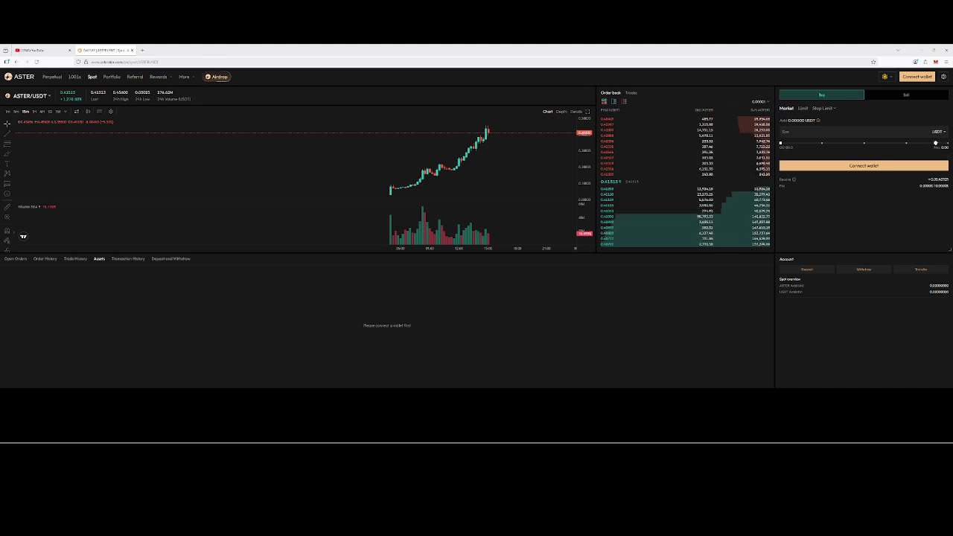
click(820, 131)
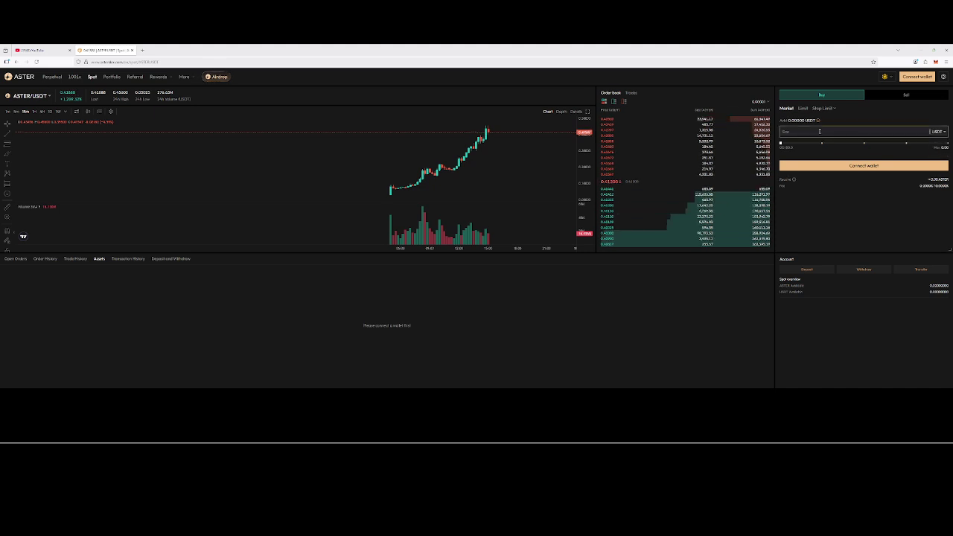
click(942, 132)
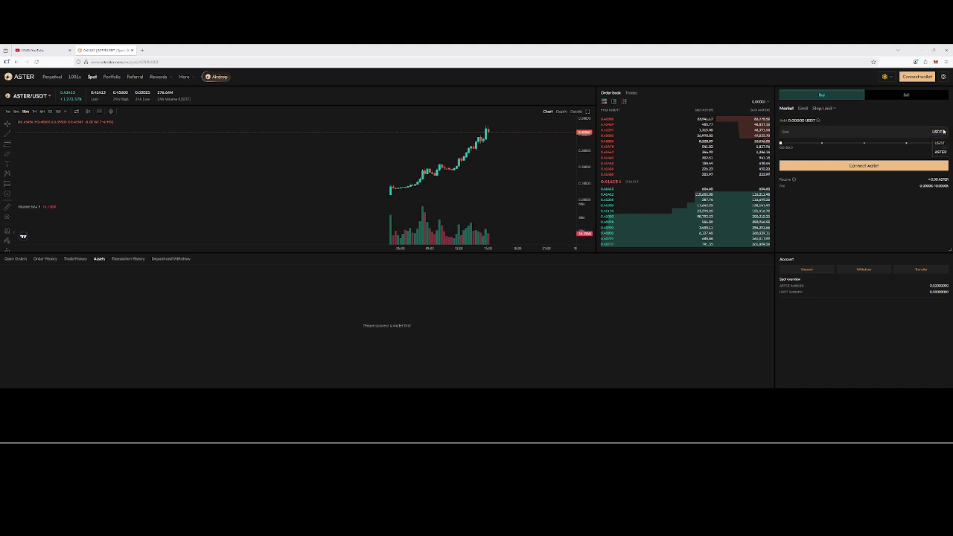
click(941, 152)
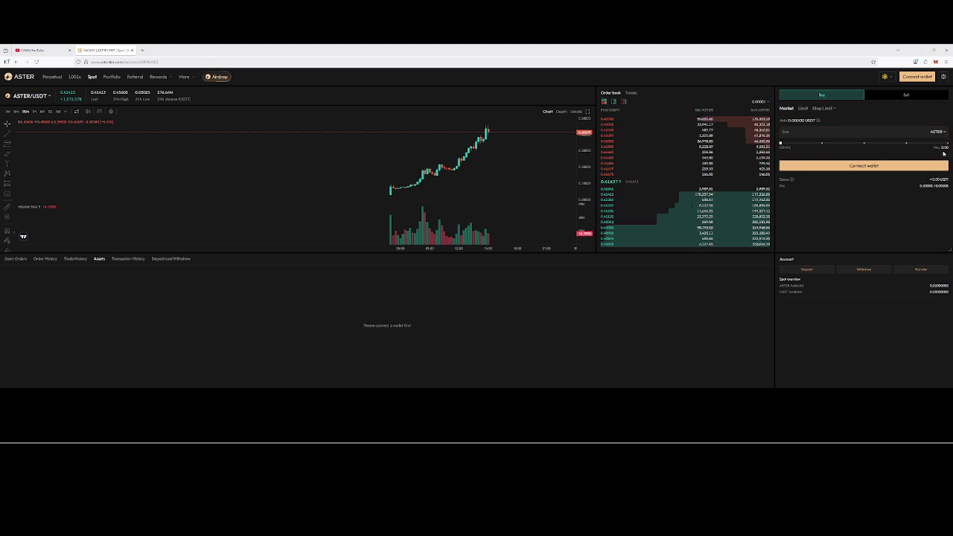
- Set the market buy order's size to 10000 ASTER and check its spend and fee estimates
click(863, 131)
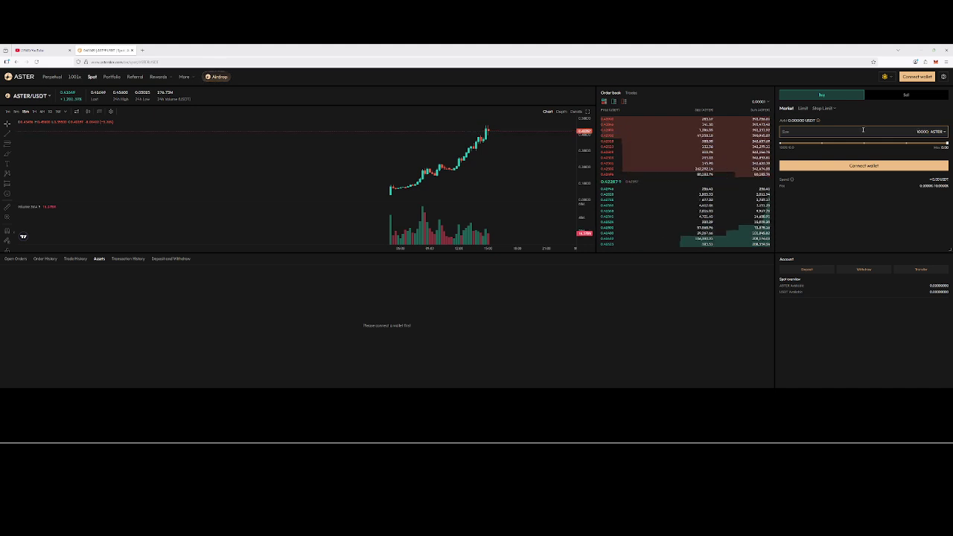
double_click(936, 179)
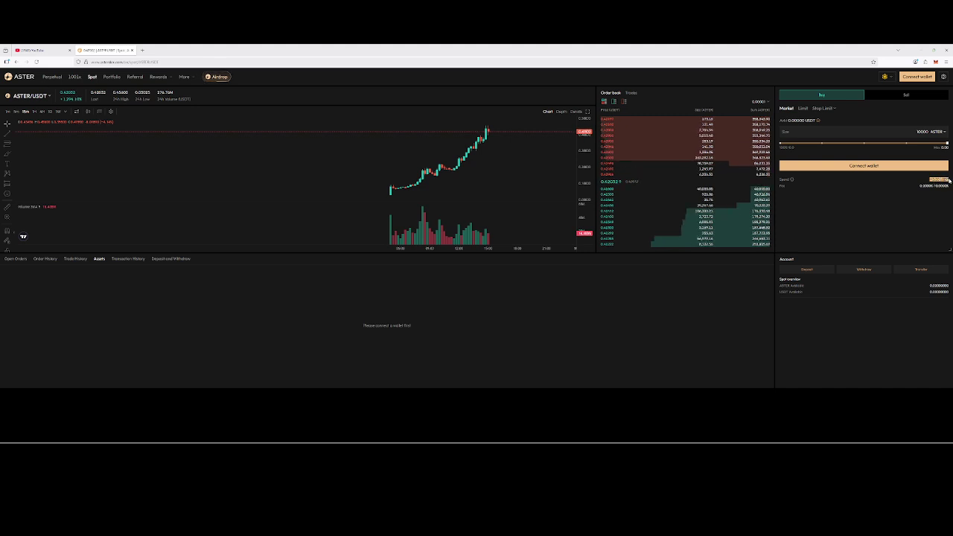
drag(937, 180, 949, 191)
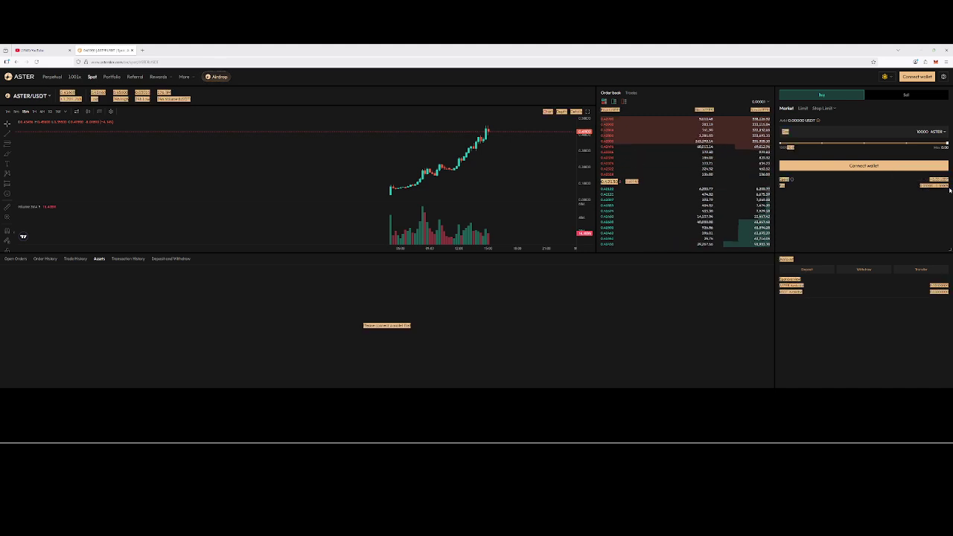
click(935, 192)
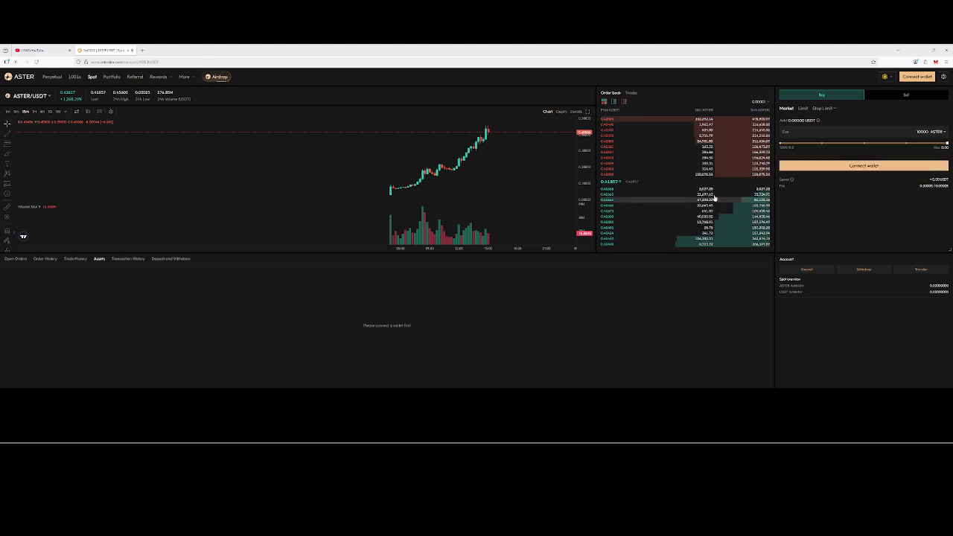
- Change the buy order type to Limit and draw a horizontal ray on the ASTER/USDT chart below the current price
click(804, 108)
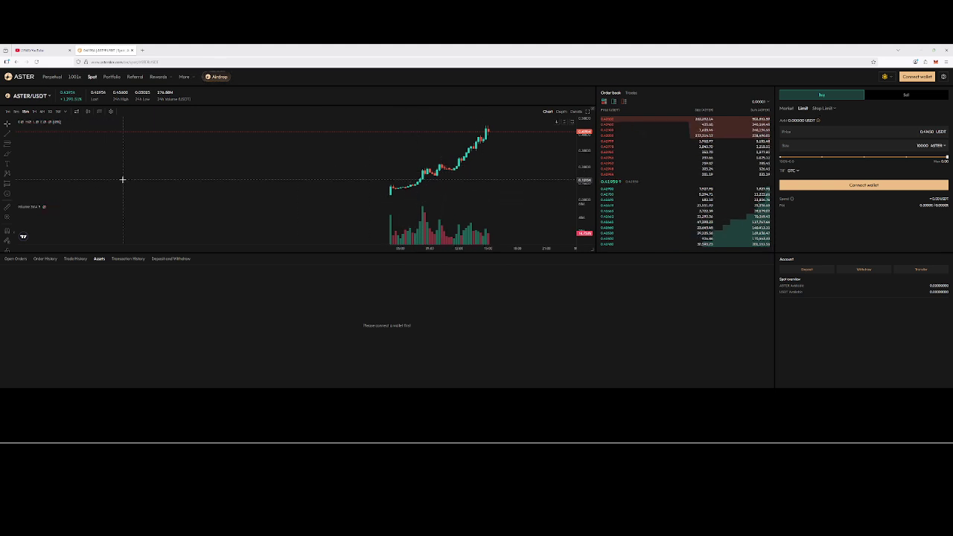
click(13, 137)
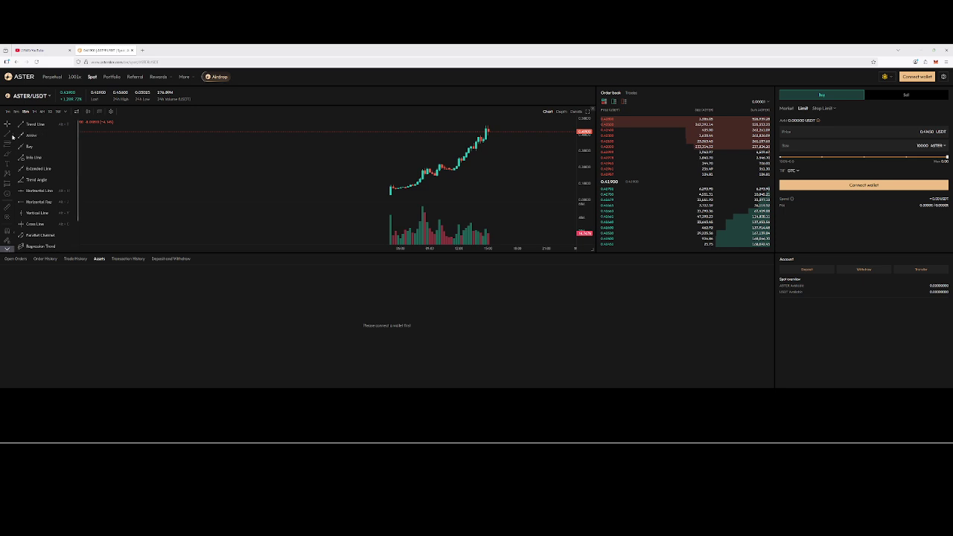
click(45, 202)
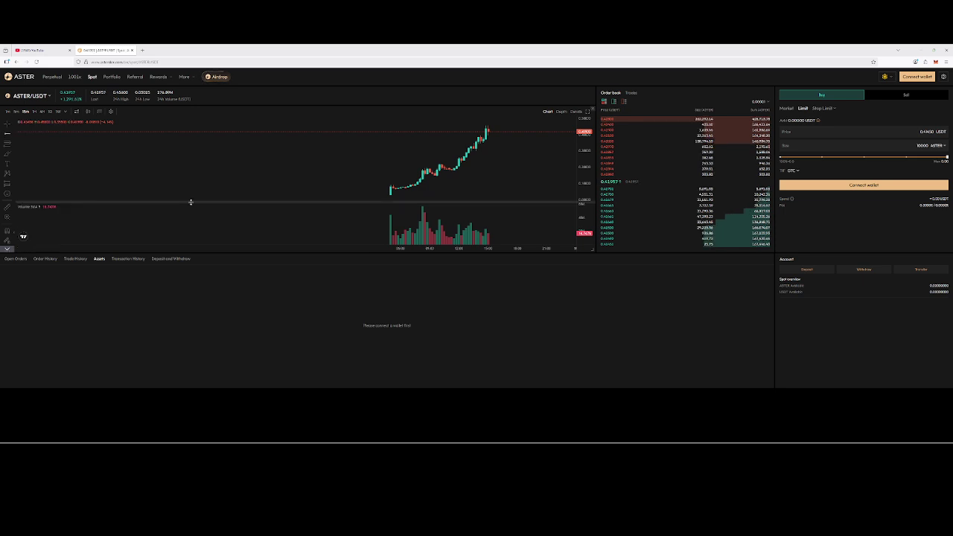
click(376, 163)
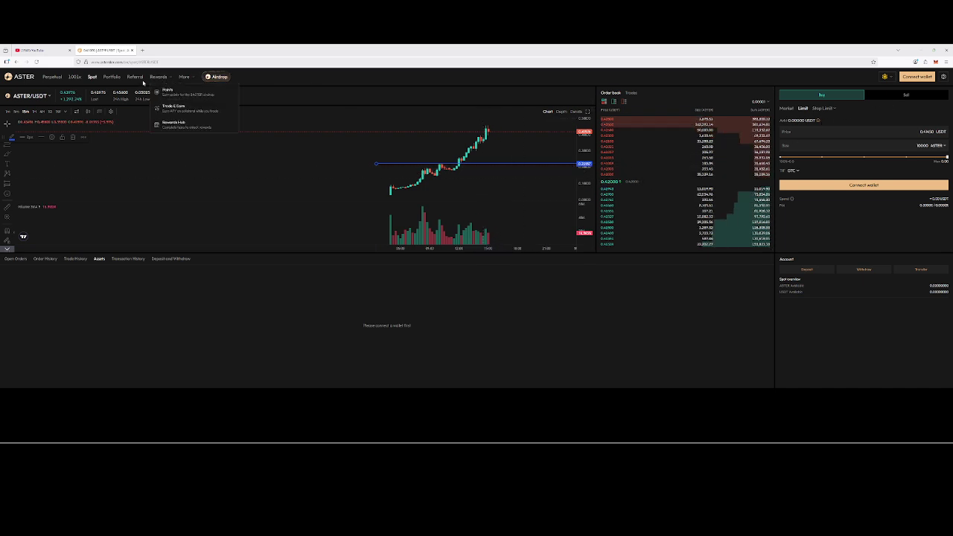
- Open the perpetual trading page and browse the full list of available markets in the BTCUSDT pair selector
click(51, 78)
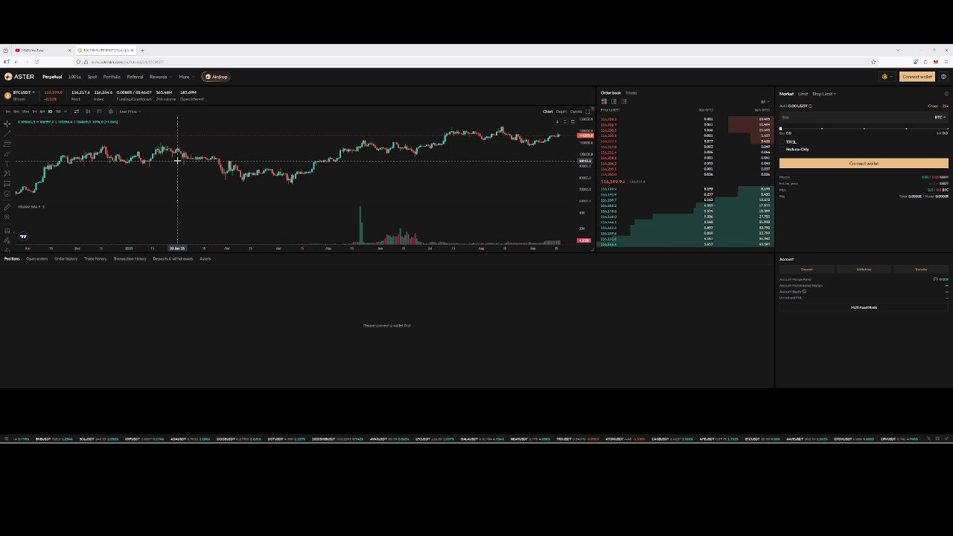
click(29, 96)
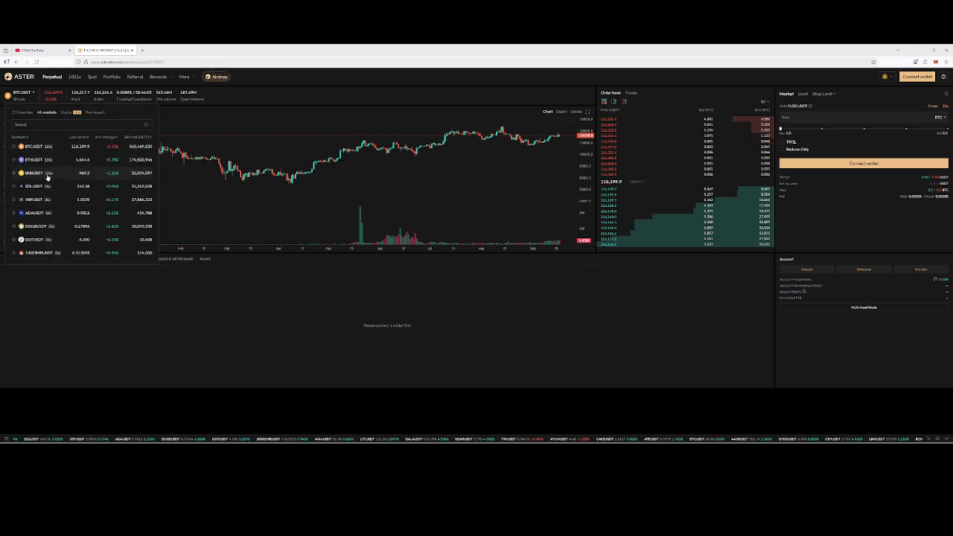
scroll(47, 176, down, 3)
scroll(47, 177, down, 4)
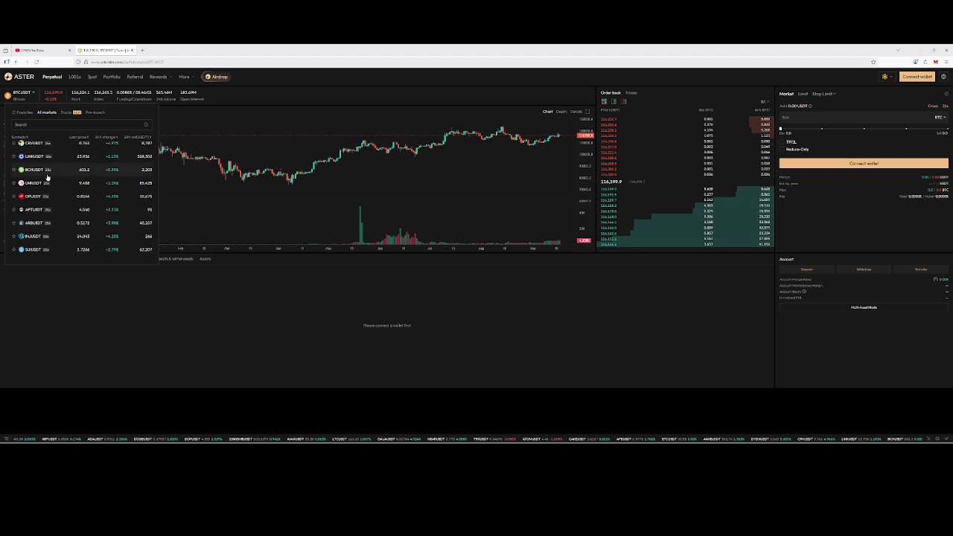
scroll(47, 177, down, 5)
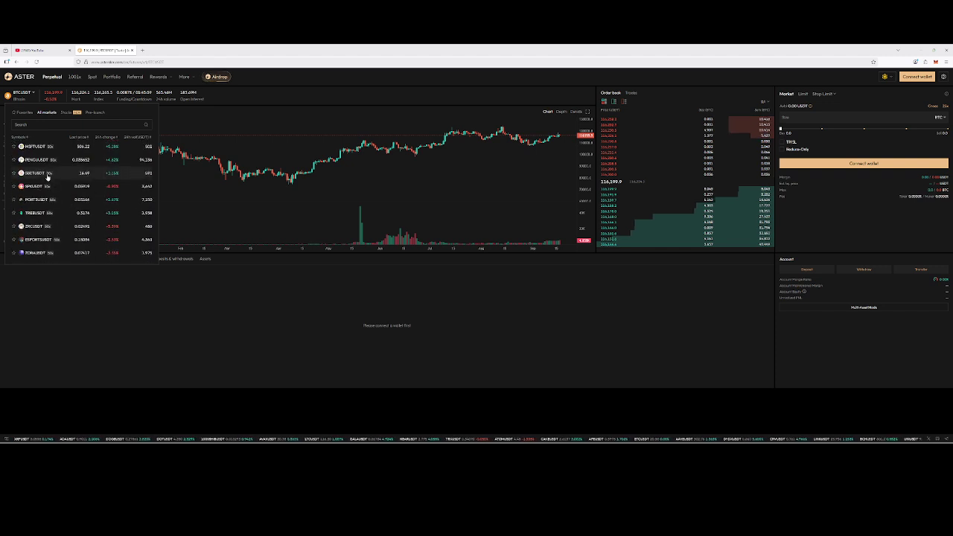
scroll(47, 177, down, 5)
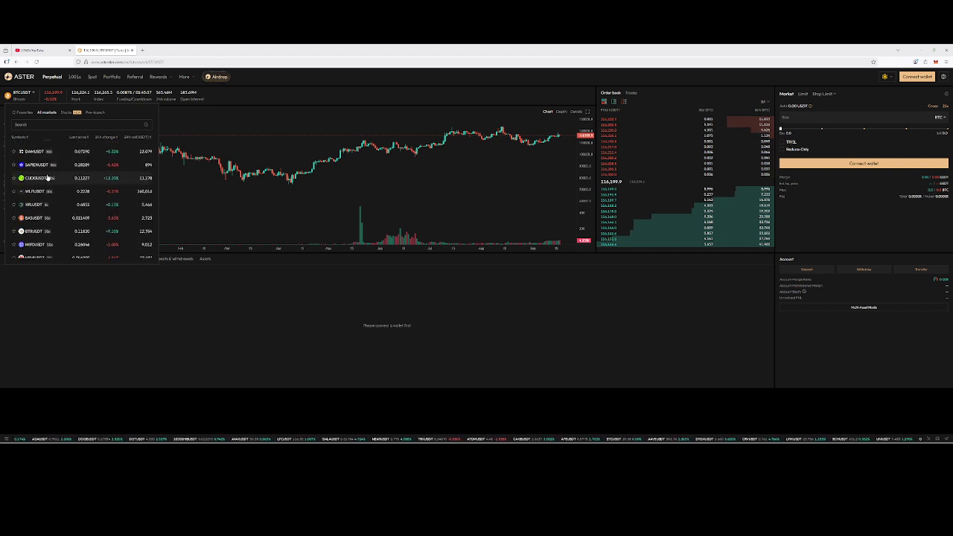
scroll(47, 176, up, 15)
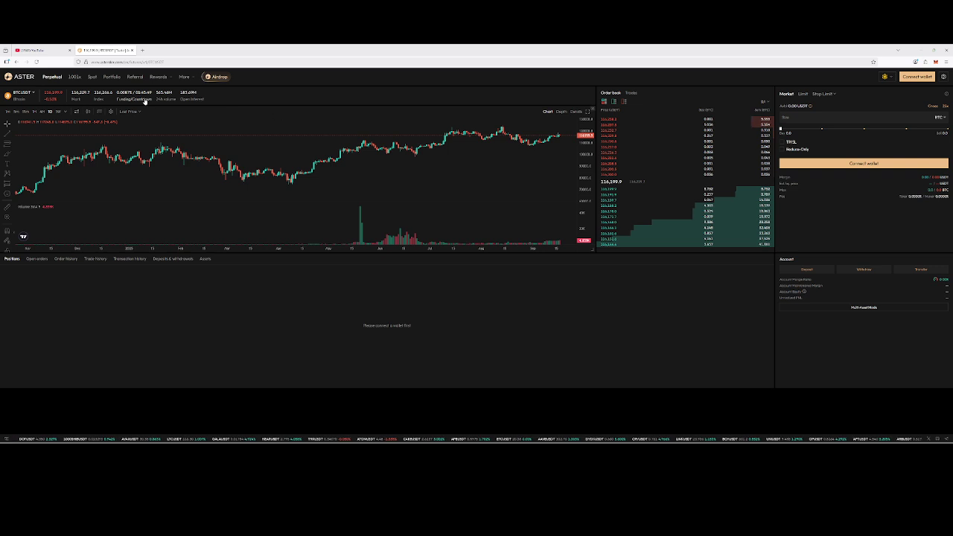
- Return to the ASTER/USDT spot market and switch to OBS
click(92, 78)
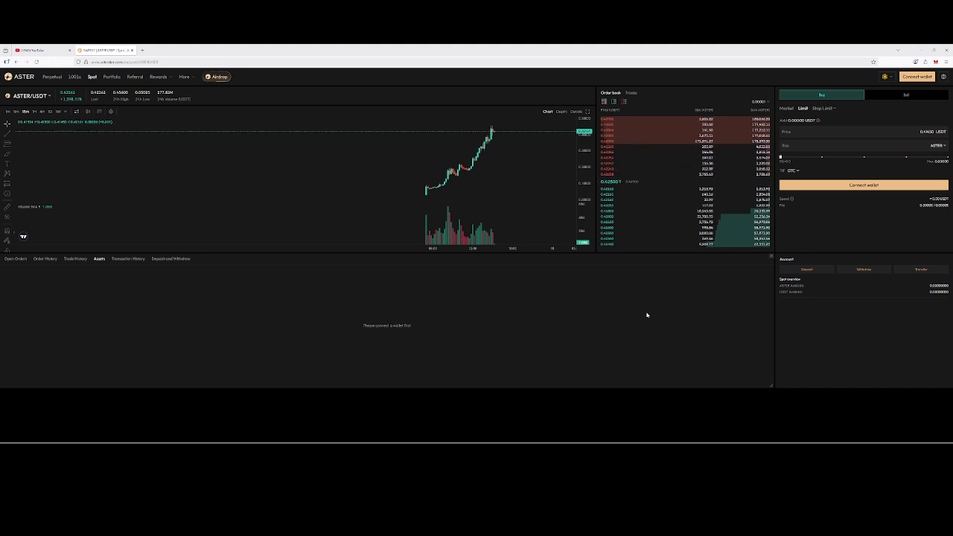
mouse_move(606, 441)
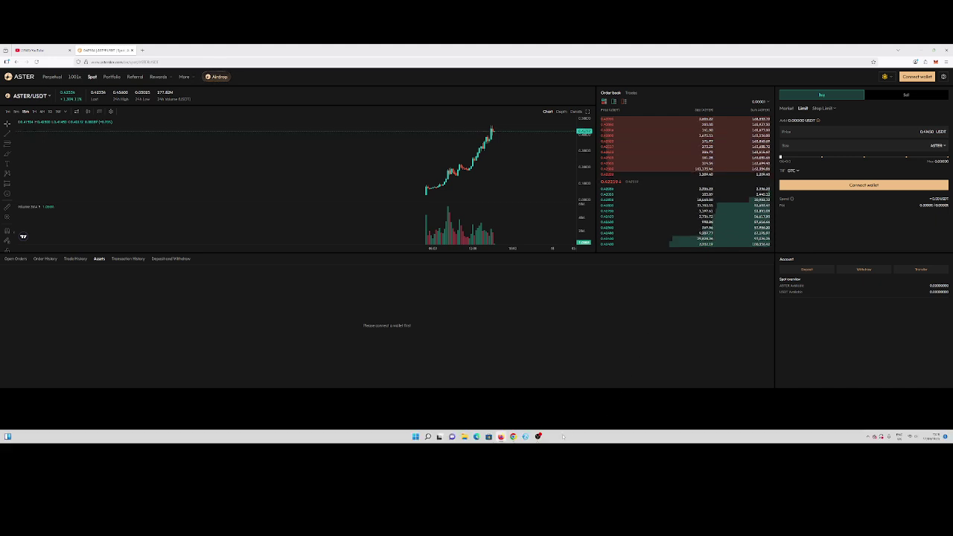
mouse_move(539, 437)
click(536, 402)
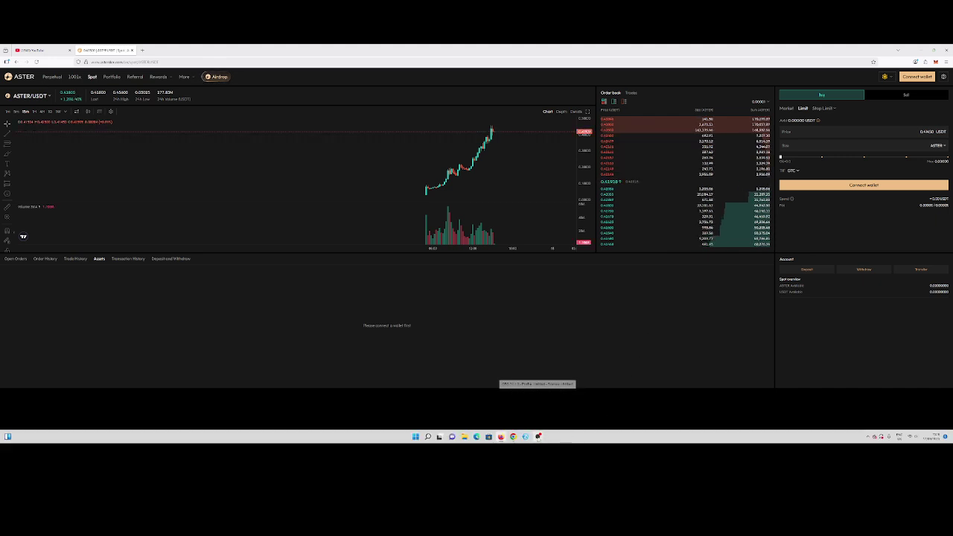